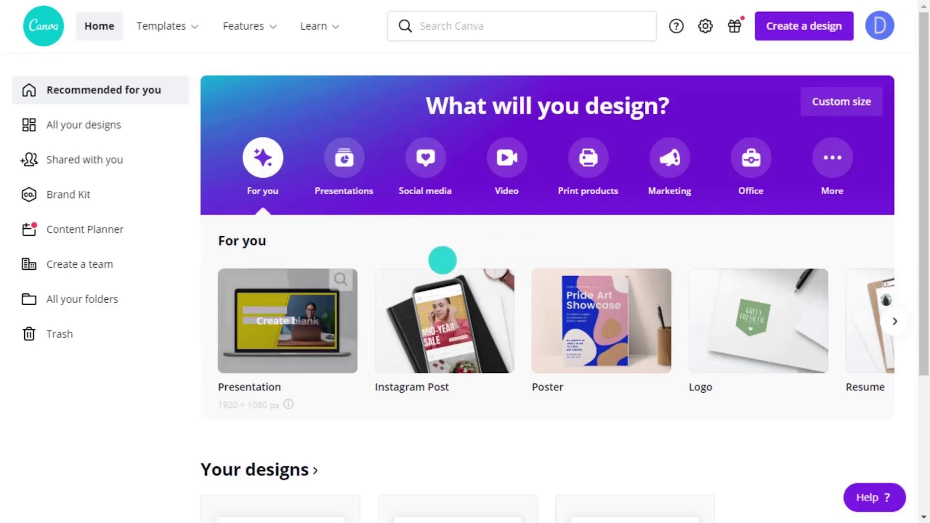
# Create the Astreaus folder with Logo and Moodboard and Social Media subfolders
pyautogui.click(114, 297)
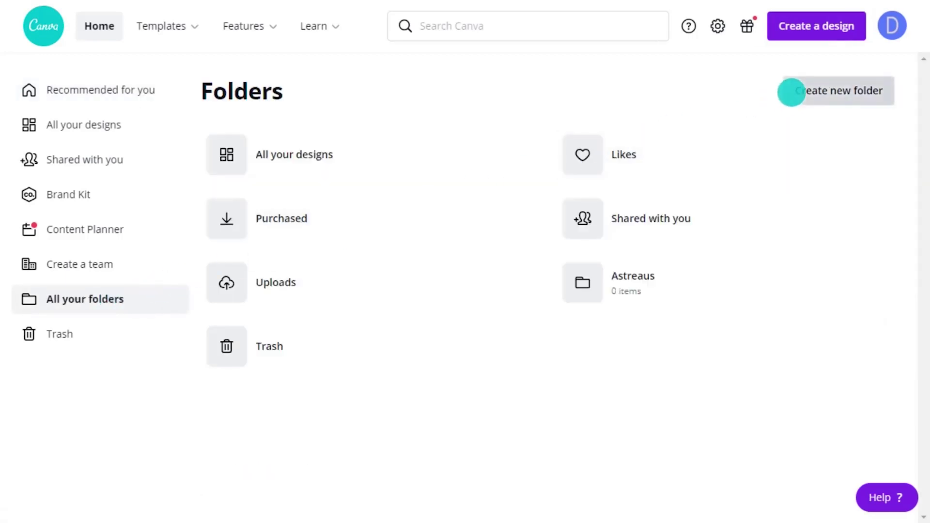
pyautogui.click(791, 92)
pyautogui.write('Astreaus')
pyautogui.click(455, 358)
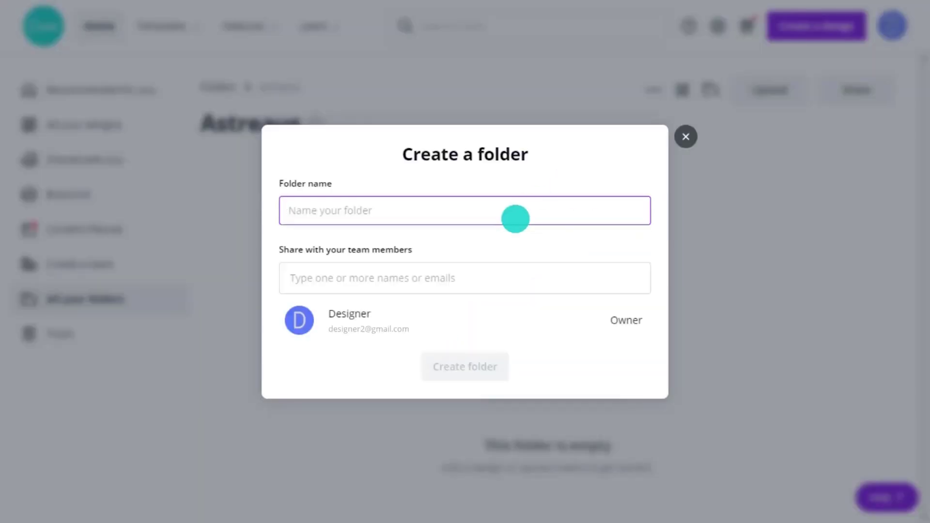
pyautogui.write('Logo and Moodboard')
pyautogui.click(474, 362)
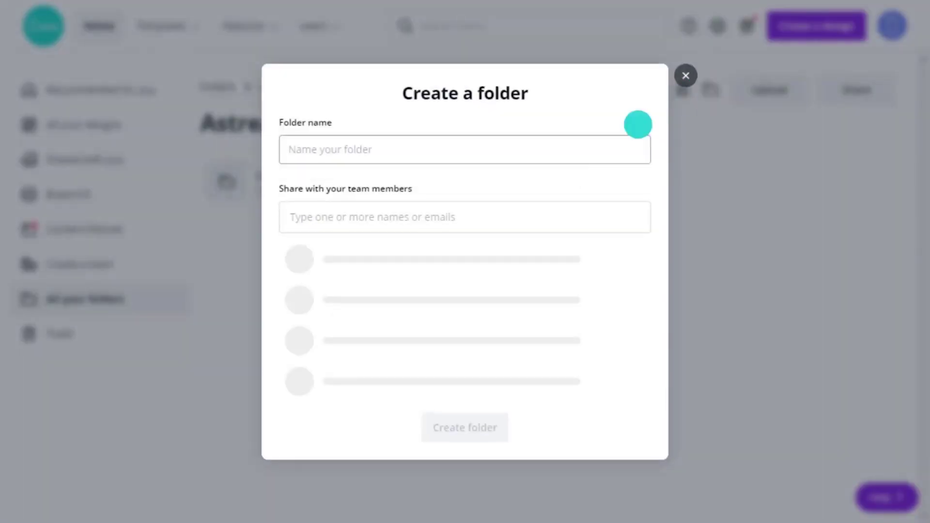
pyautogui.write('Social Media')
pyautogui.click(457, 365)
# Star the Logo and Moodboard and Social Media subfolders, returning to Astreaus
pyautogui.click(457, 195)
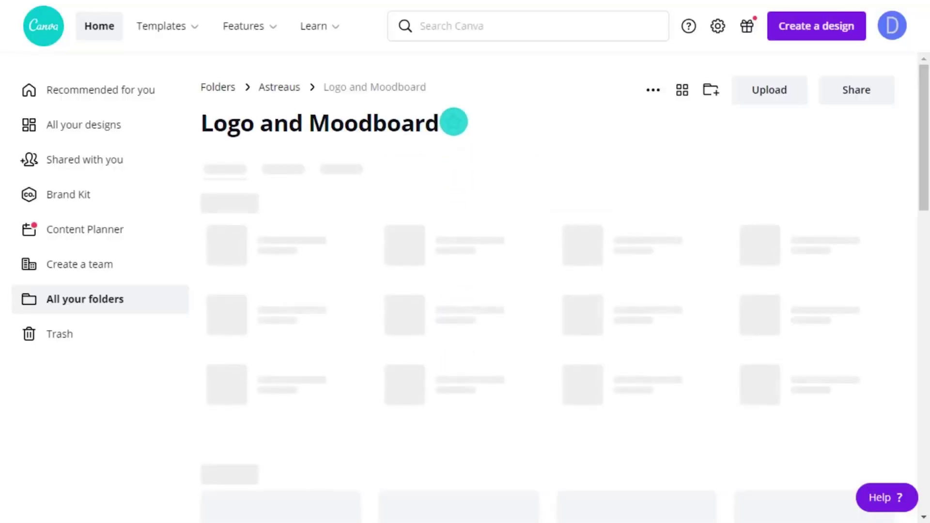
pyautogui.click(454, 122)
pyautogui.click(288, 87)
pyautogui.click(313, 166)
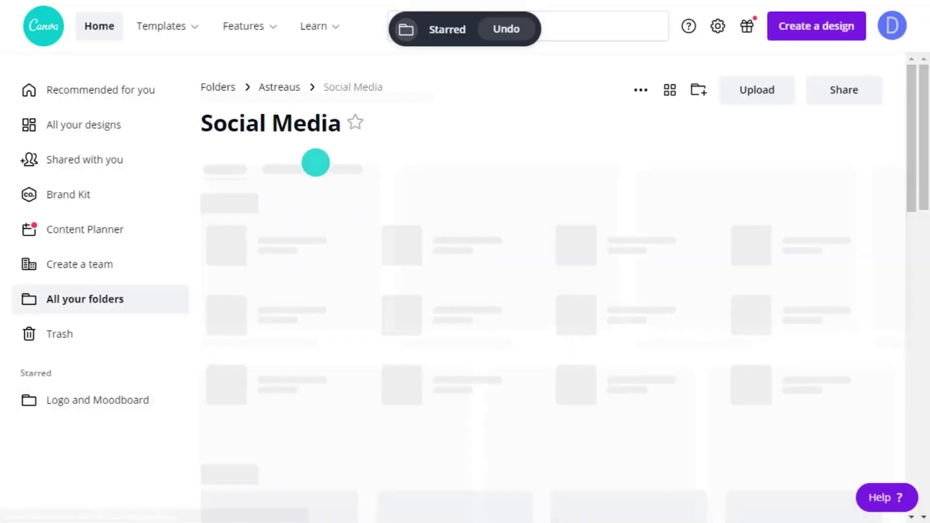
pyautogui.click(359, 123)
pyautogui.hotkey('alt', 'Left')
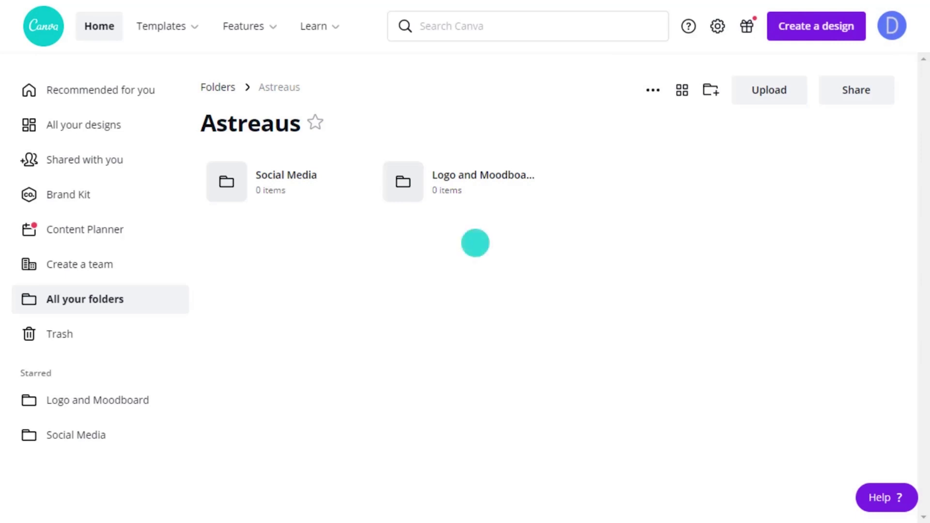
# From Home, move Social Media Post to Social Media, and Logo and Astreaus Gym and Fitness to Logo and Moodboard
pyautogui.click(99, 26)
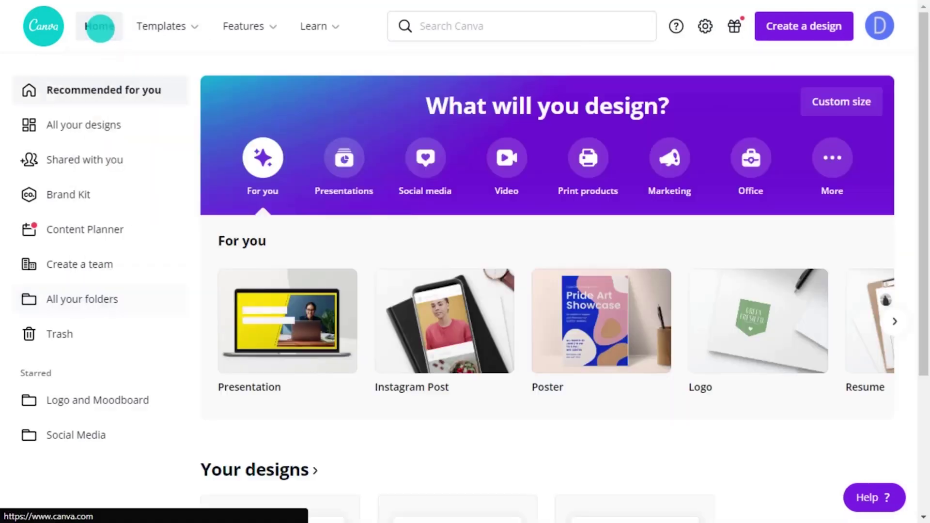
pyautogui.moveTo(920, 203); pyautogui.dragTo(918, 368)
pyautogui.moveTo(219, 411); pyautogui.dragTo(87, 434)
pyautogui.moveTo(385, 358); pyautogui.dragTo(101, 397)
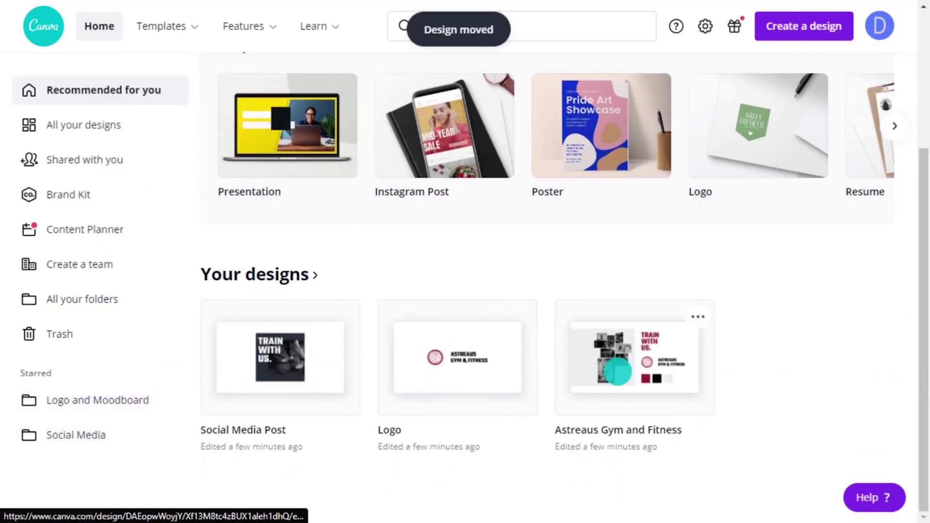
pyautogui.moveTo(614, 369); pyautogui.dragTo(118, 399)
pyautogui.click(119, 401)
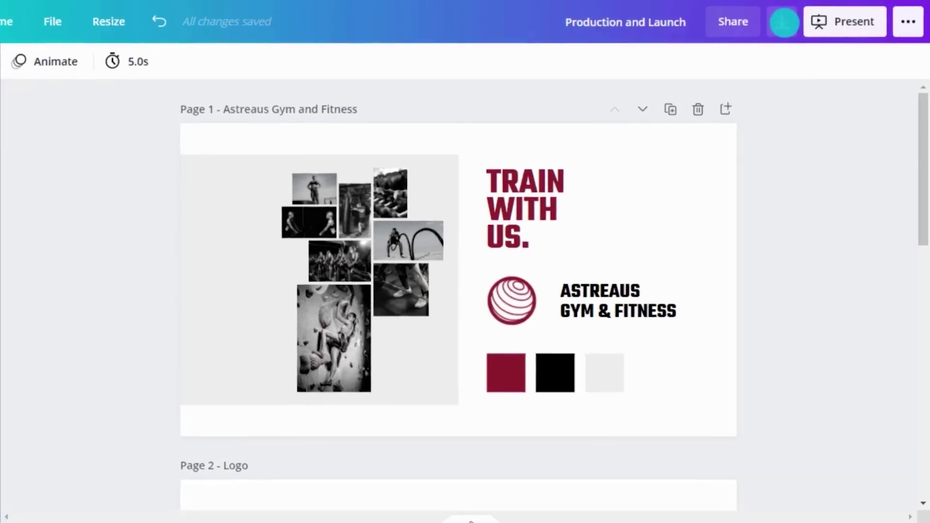
# Open the Download panel and choose PNG as the file type
pyautogui.click(790, 20)
pyautogui.click(852, 151)
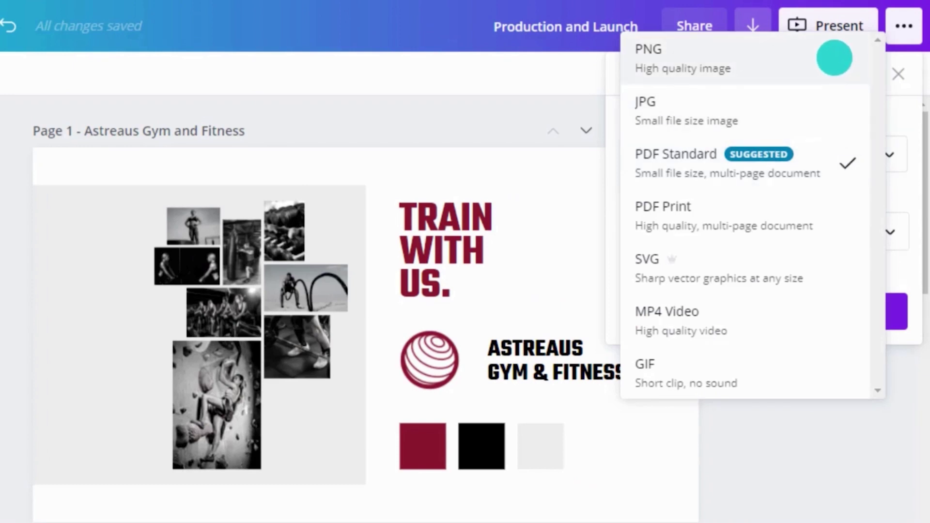
pyautogui.click(834, 57)
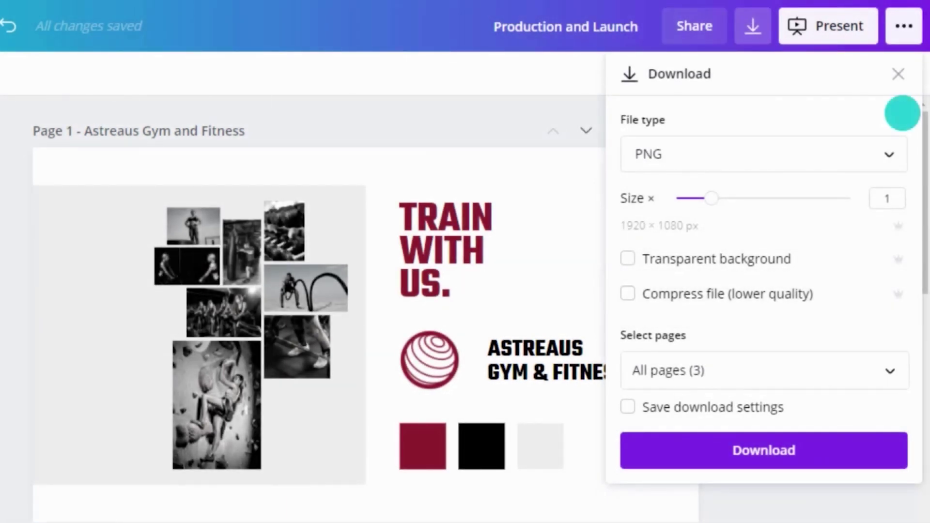
# Limit the export to Page 1 and Page 2 only
pyautogui.click(856, 364)
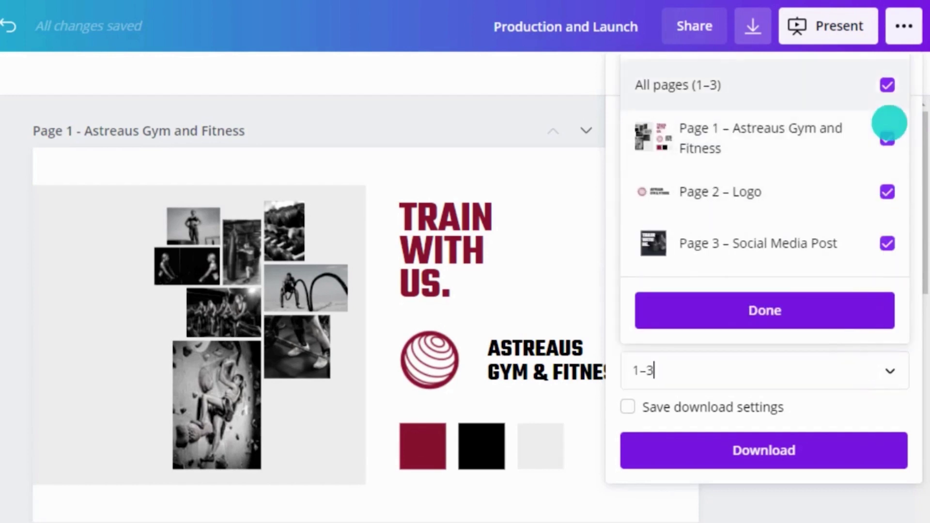
pyautogui.click(889, 86)
pyautogui.click(889, 137)
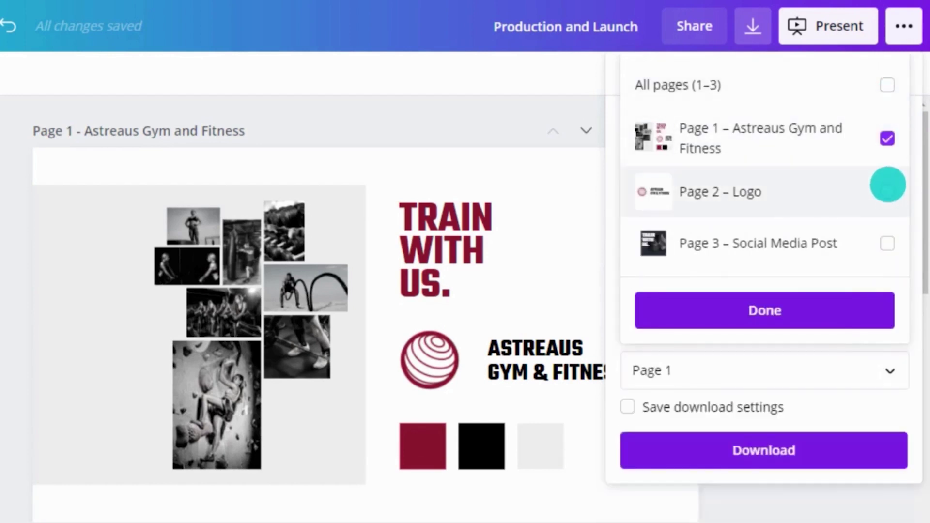
pyautogui.click(888, 191)
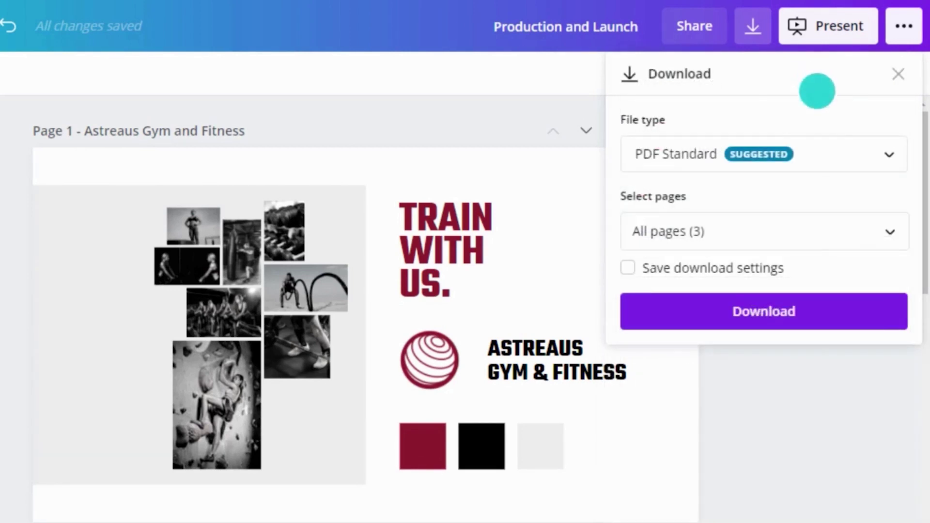
# Try JPG at 1.5× size and quality 30, then set the file type to SVG
pyautogui.click(821, 153)
pyautogui.click(812, 118)
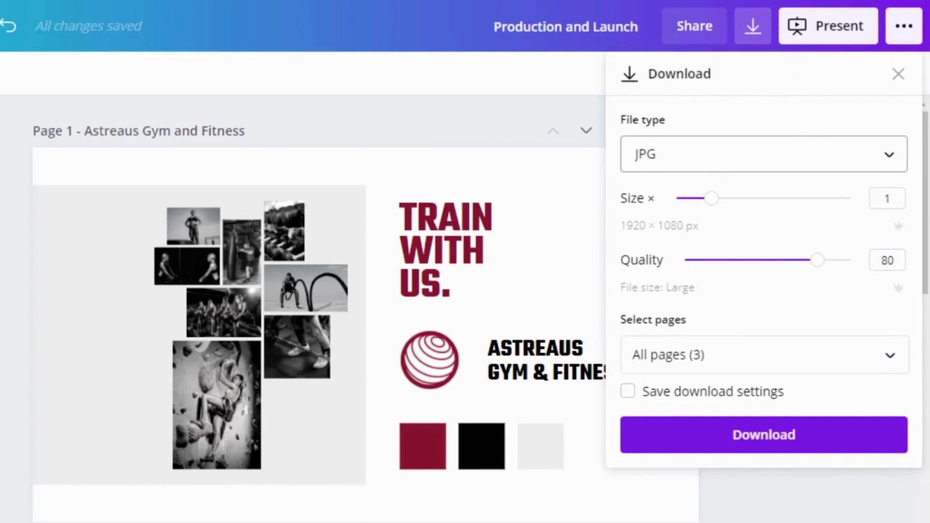
pyautogui.click(812, 118)
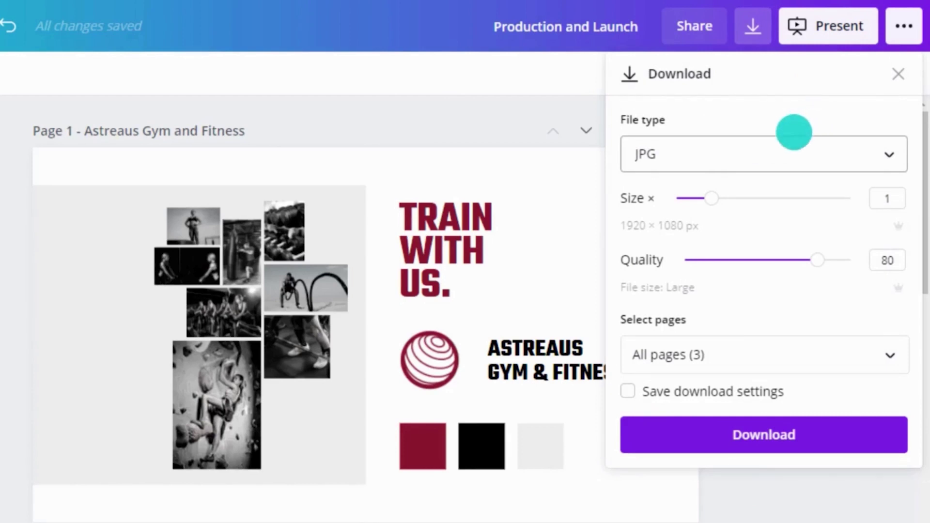
pyautogui.moveTo(715, 196); pyautogui.dragTo(749, 199)
pyautogui.moveTo(817, 261)
pyautogui.mouseDown()
pyautogui.moveTo(736, 262)
pyautogui.moveTo(832, 260)
pyautogui.mouseUp()
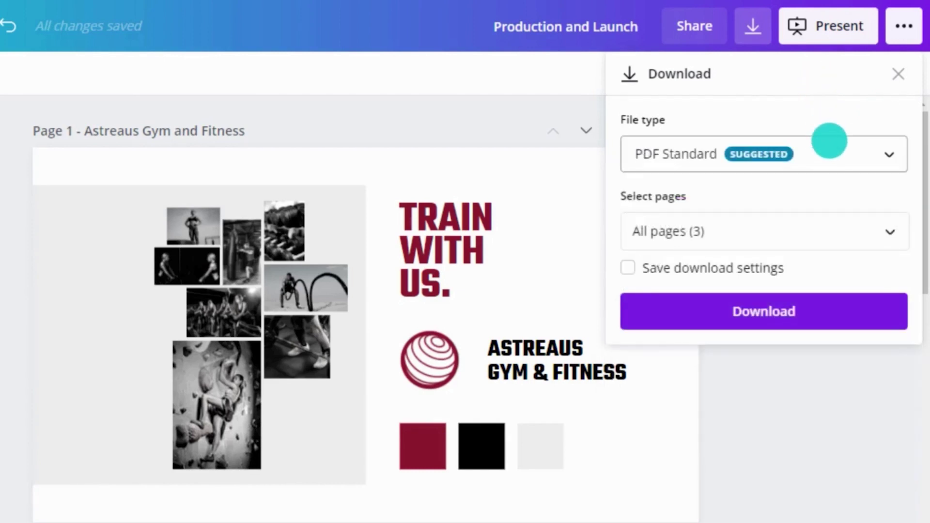
pyautogui.click(830, 145)
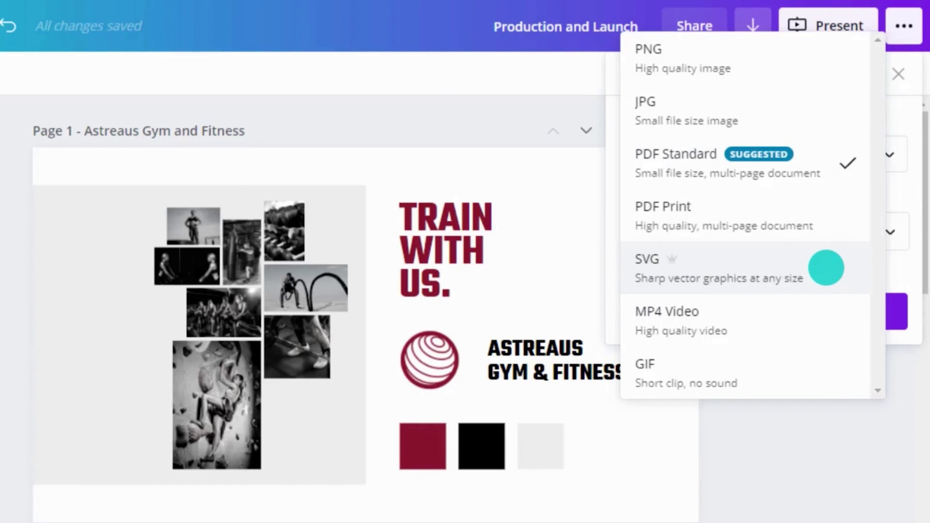
pyautogui.click(826, 268)
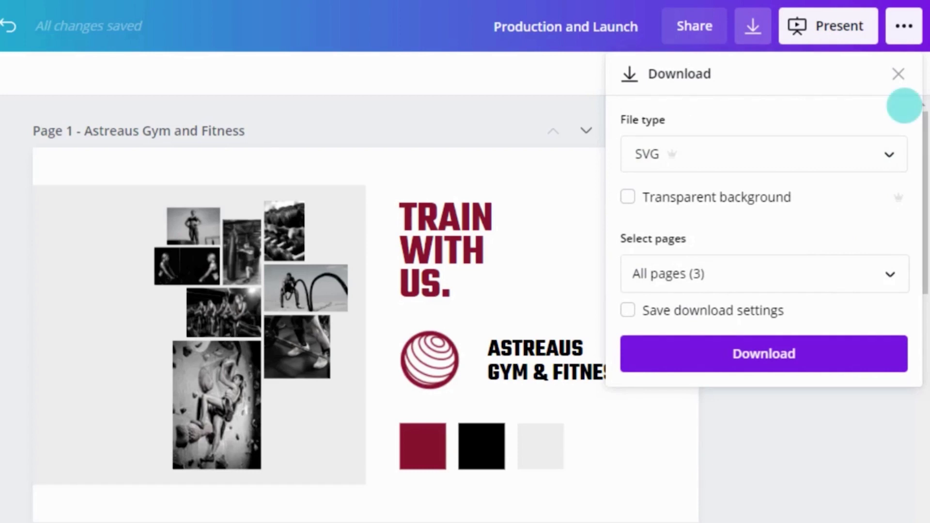
# Enable transparent background, try MP4 Video and GIF, then reopen the file types
pyautogui.click(745, 196)
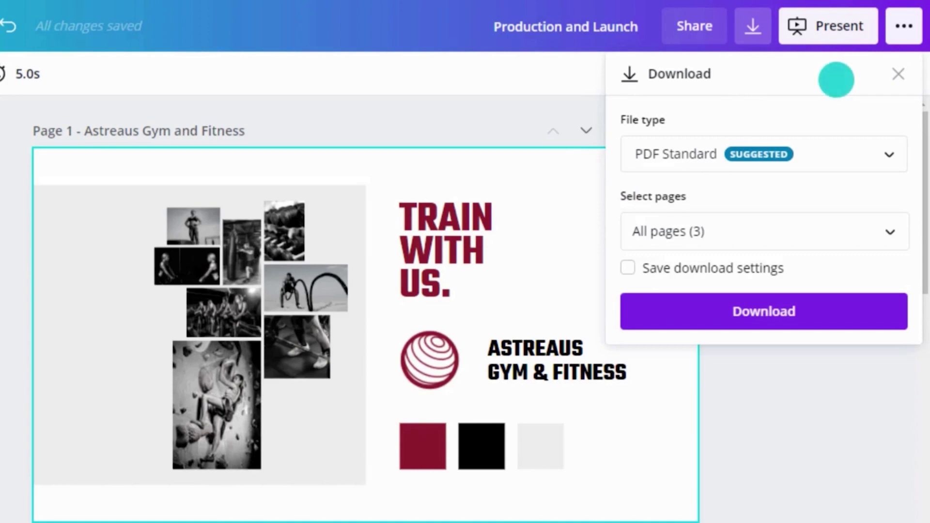
pyautogui.click(818, 148)
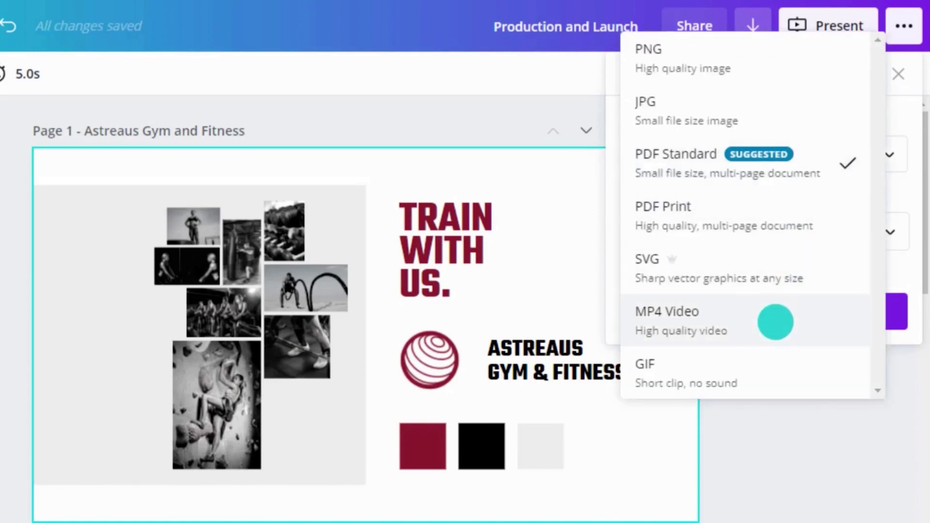
pyautogui.click(775, 322)
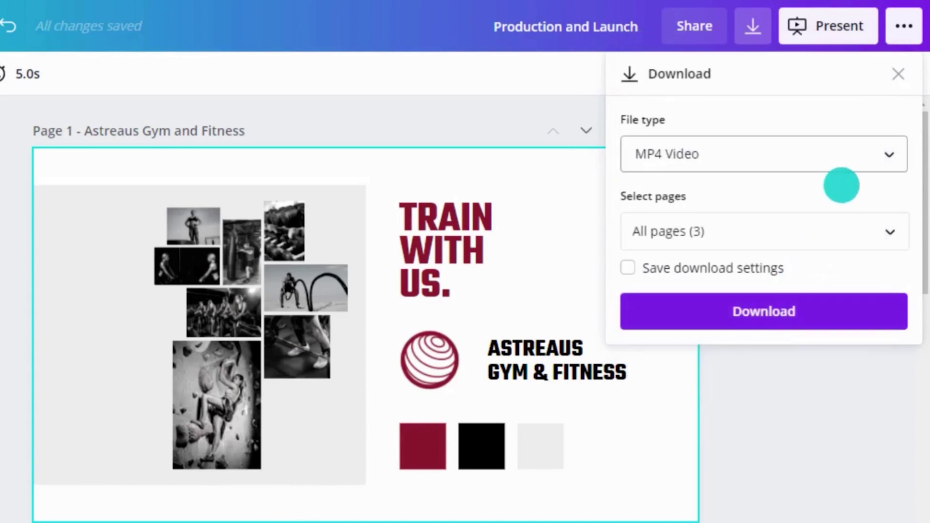
pyautogui.click(819, 145)
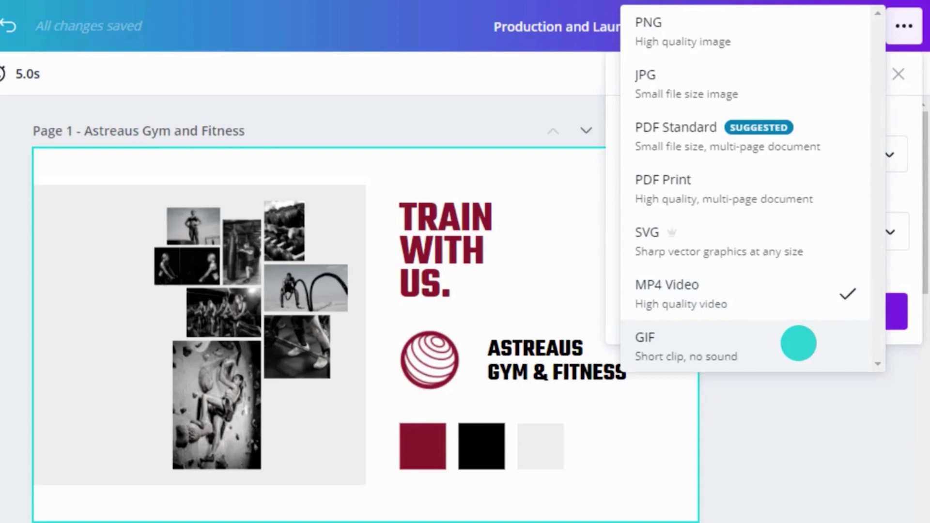
pyautogui.click(799, 344)
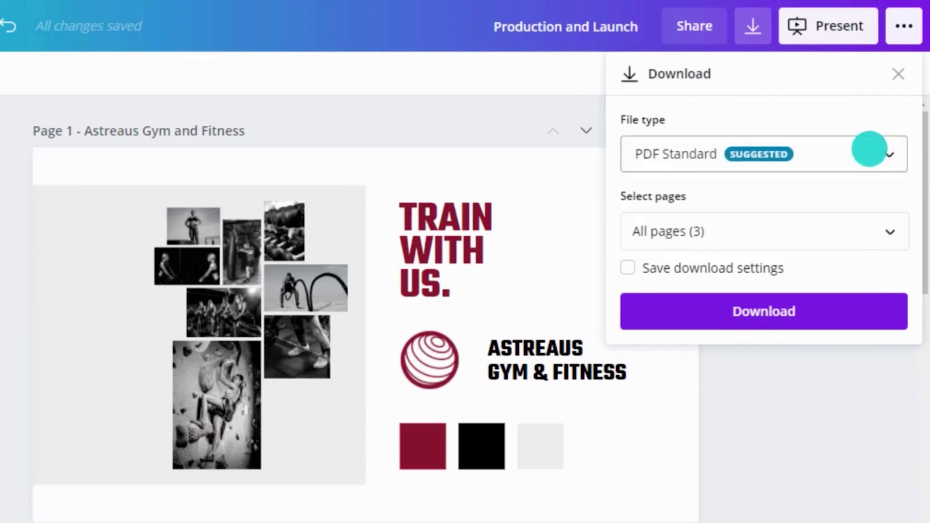
pyautogui.click(871, 150)
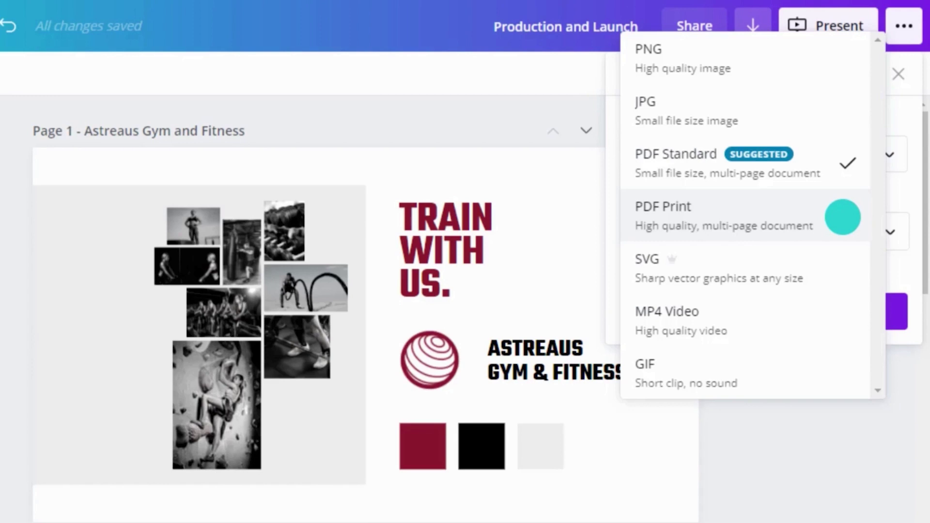
pyautogui.click(821, 157)
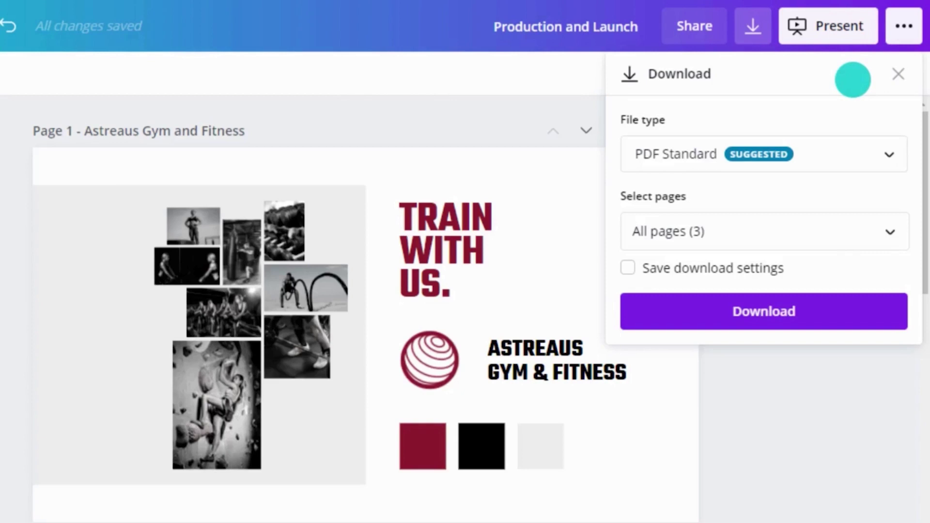
pyautogui.click(839, 144)
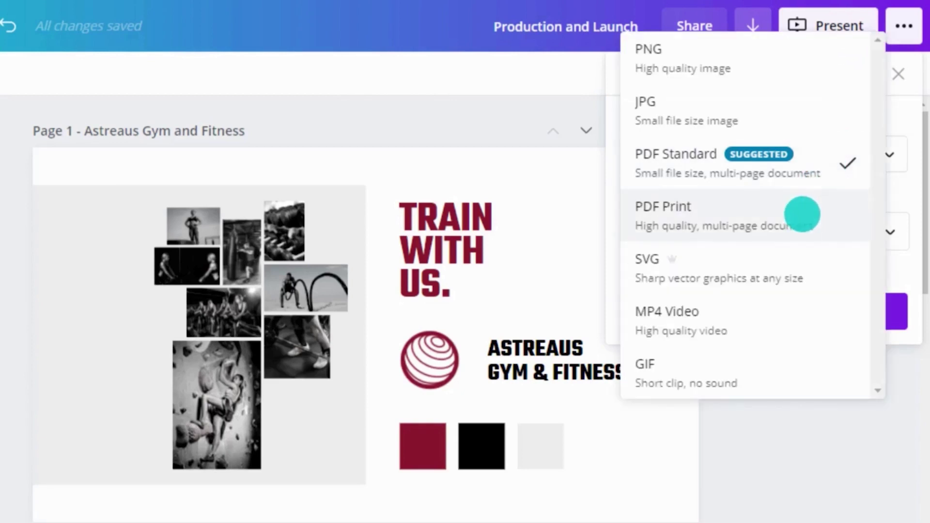
pyautogui.click(803, 214)
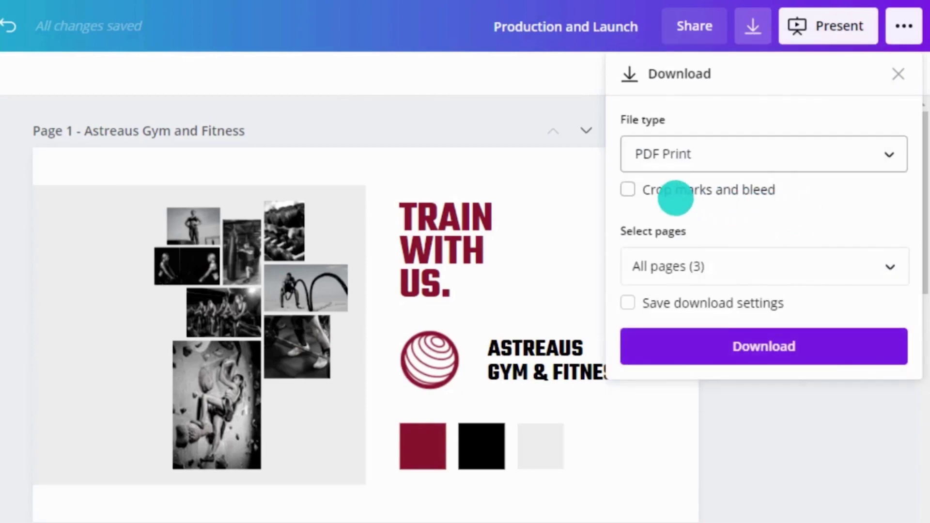
pyautogui.click(628, 189)
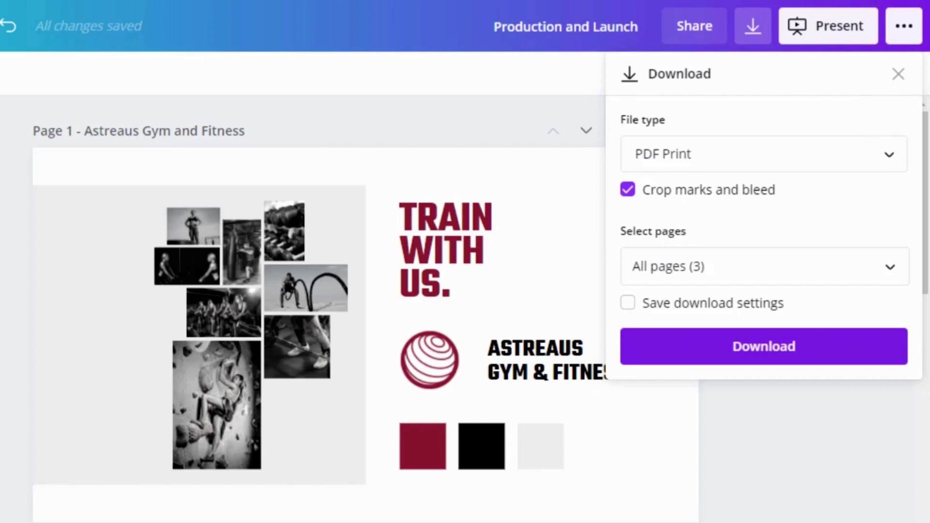
pyautogui.press('Escape')
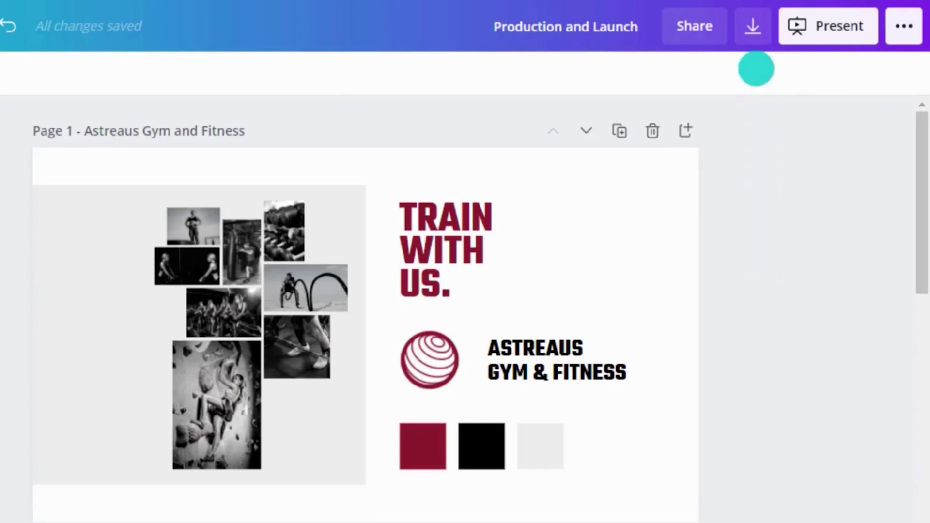
pyautogui.click(754, 29)
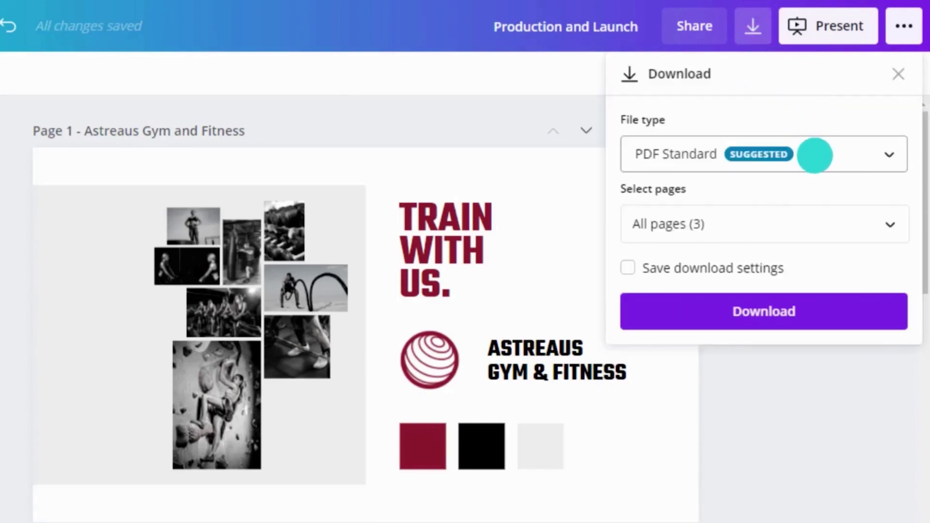